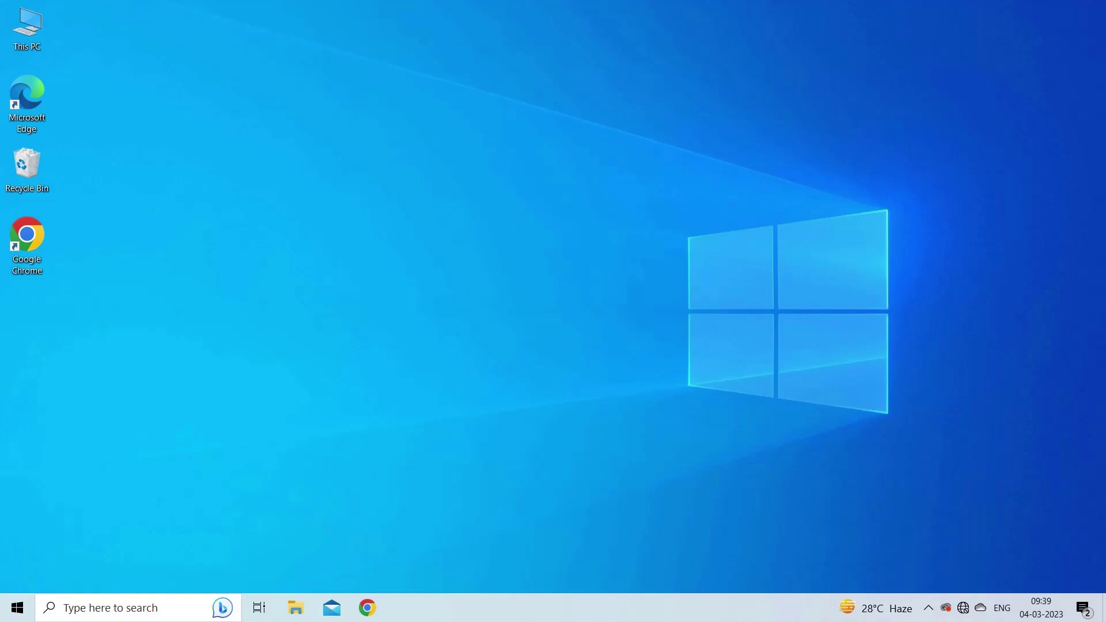
# Step: Open Command Prompt and run chkdsk t: /f/r to check and repair drive T:
pyautogui.press('super+r')
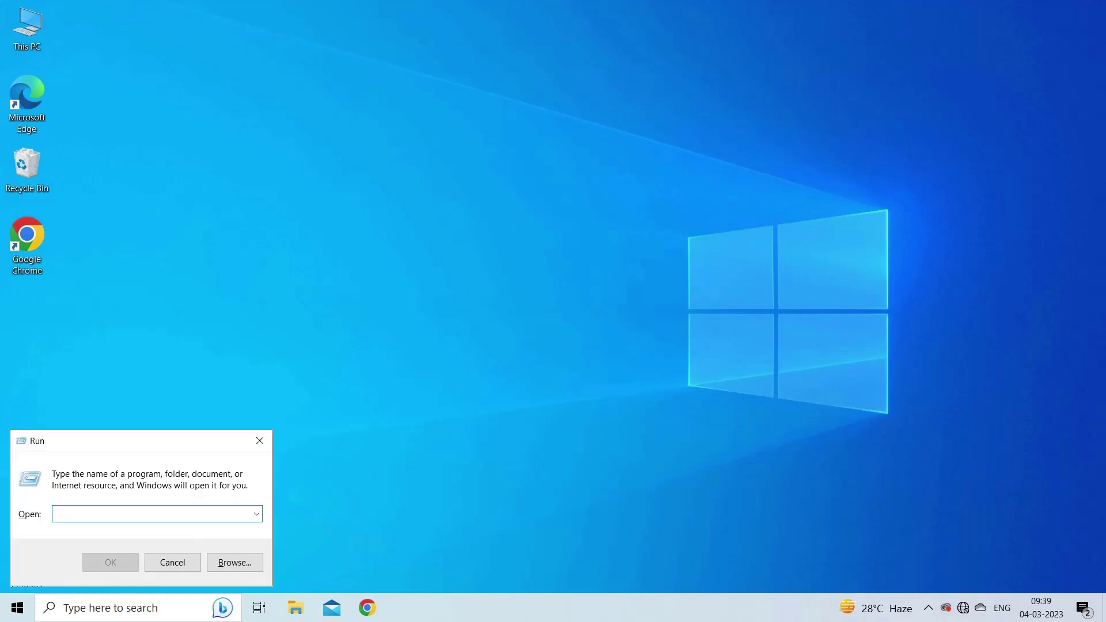
pyautogui.write('cmd')
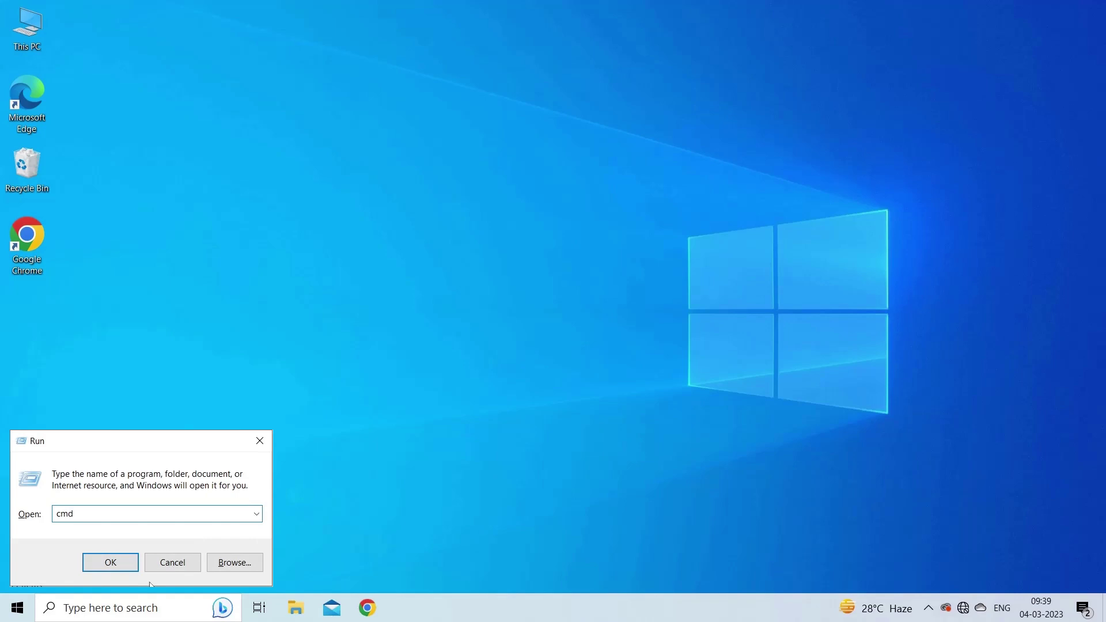
pyautogui.press('Return')
pyautogui.write('ch')
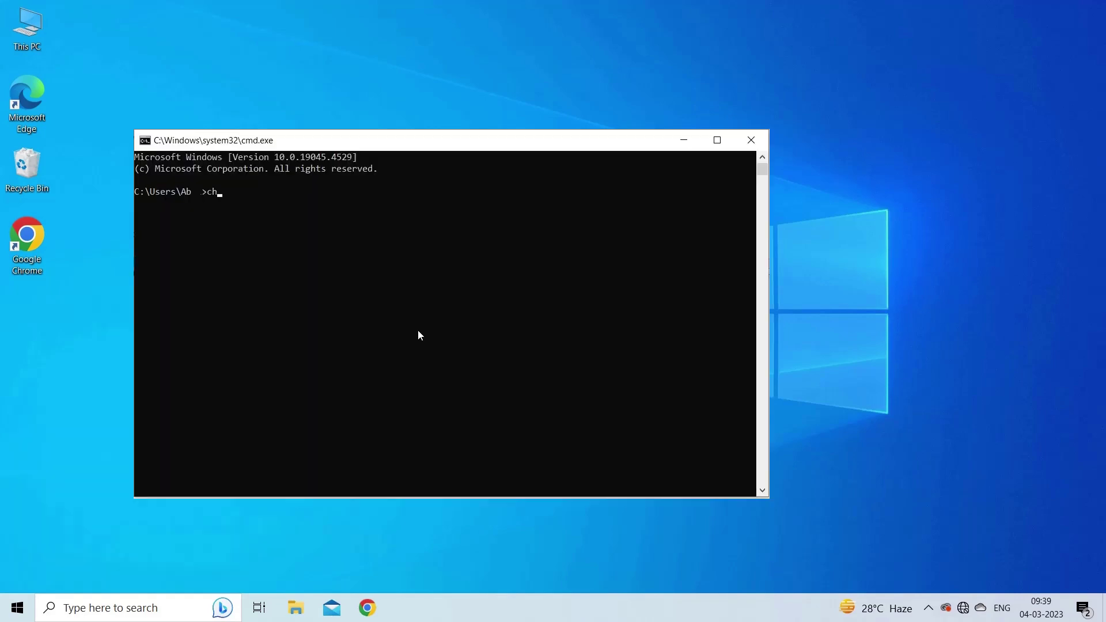
pyautogui.write('kdsk t:')
pyautogui.write(' /f/r')
pyautogui.press('Return')
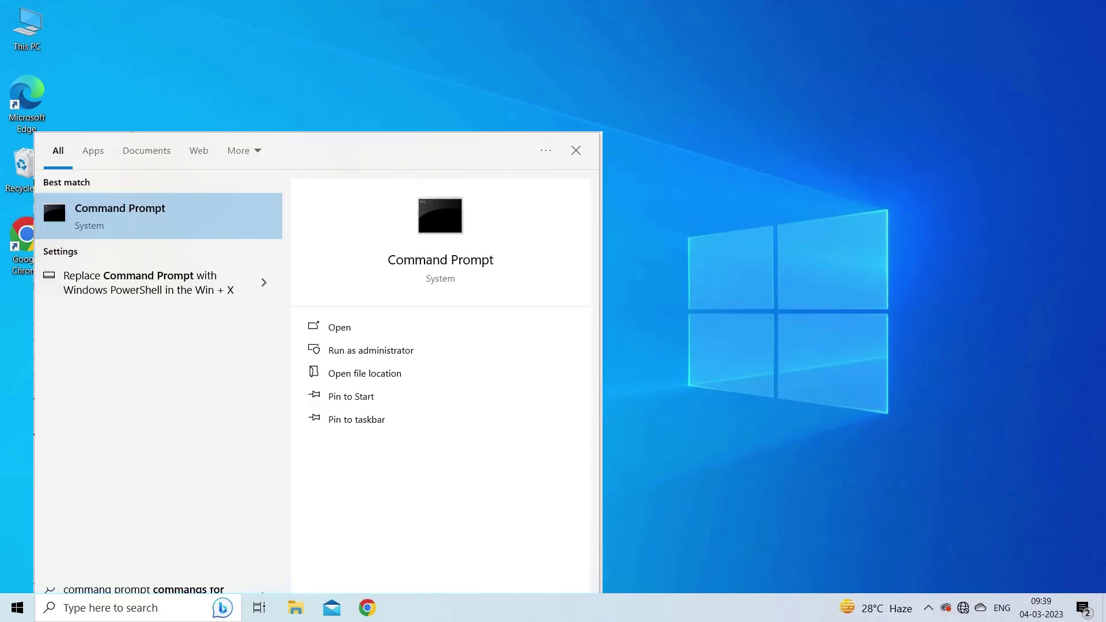
# Step: Launch Command Prompt as administrator and start DiskPart
pyautogui.rightClick(186, 222)
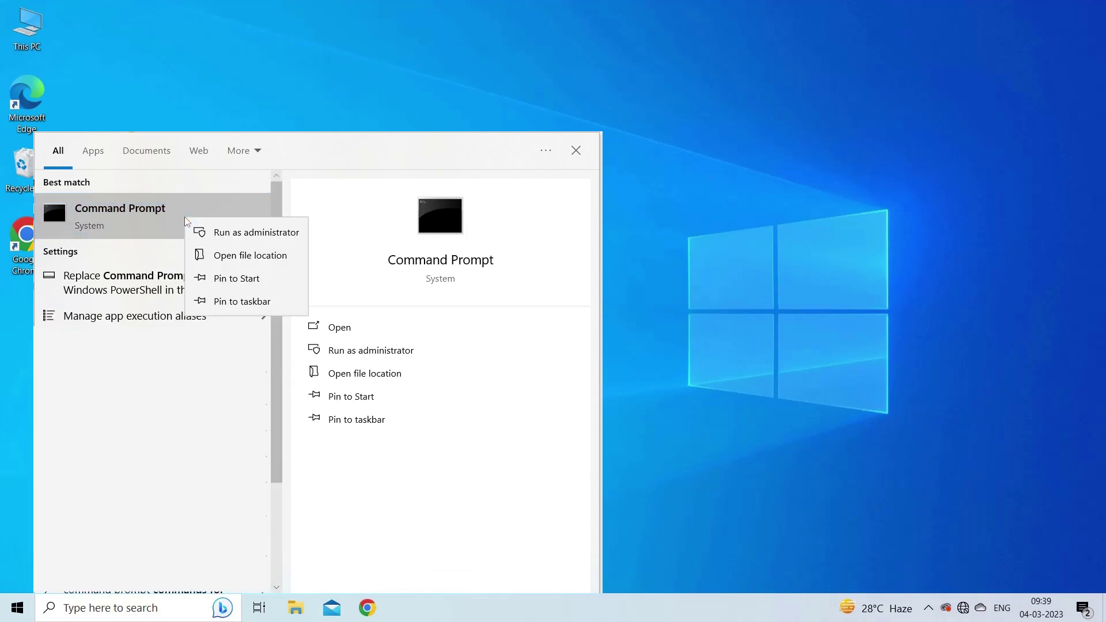
pyautogui.click(256, 231)
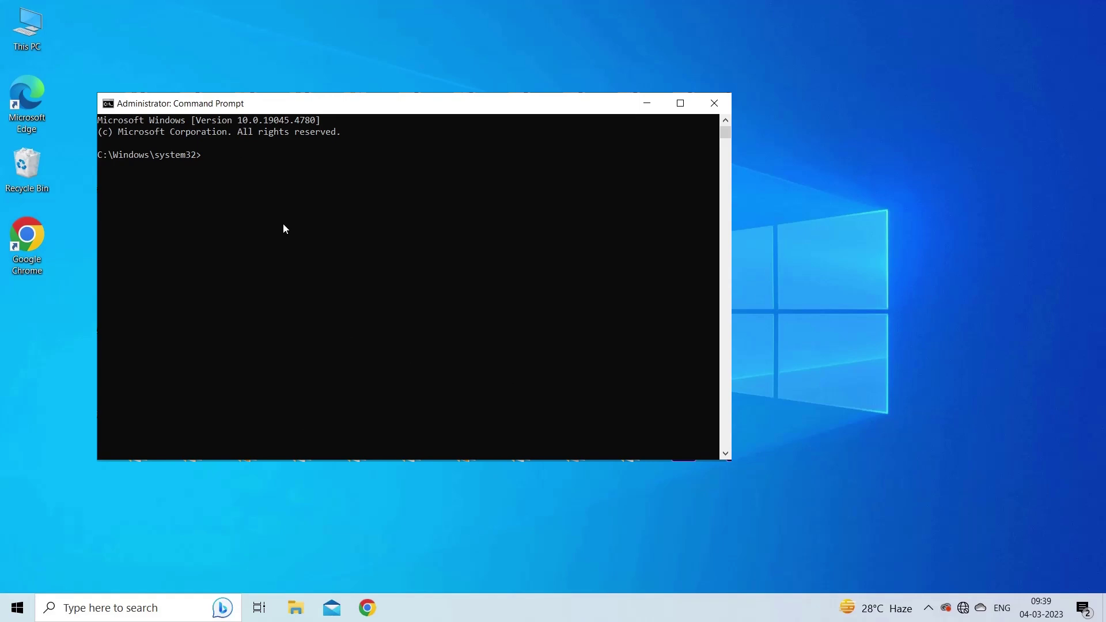
pyautogui.write('disk')
pyautogui.write('part')
pyautogui.press('Return')
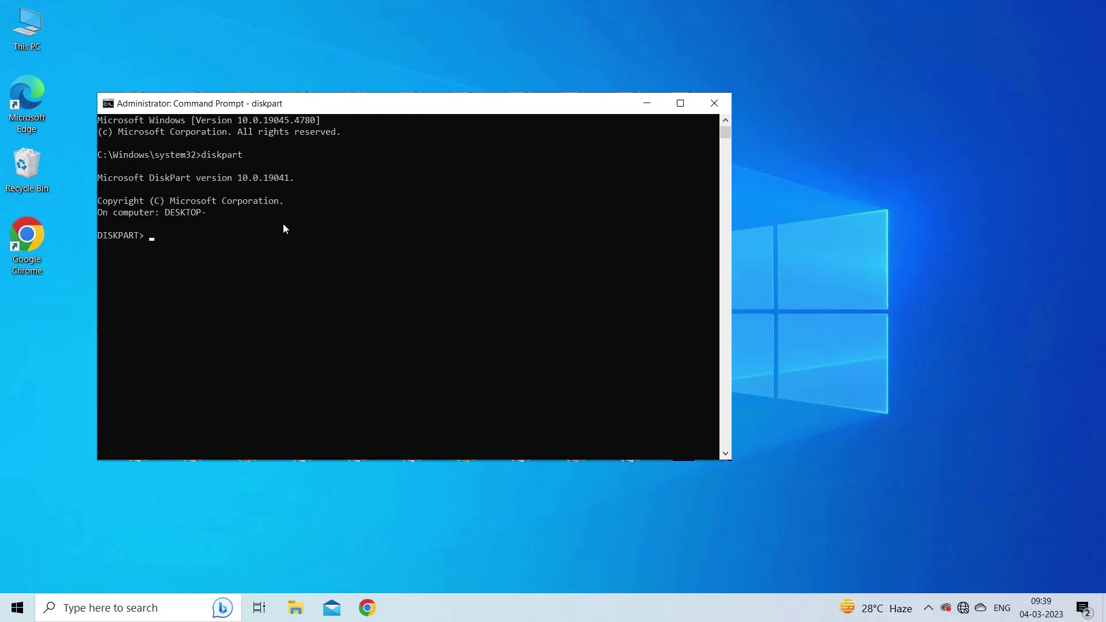
pyautogui.write('l')
pyautogui.write('ist disk')
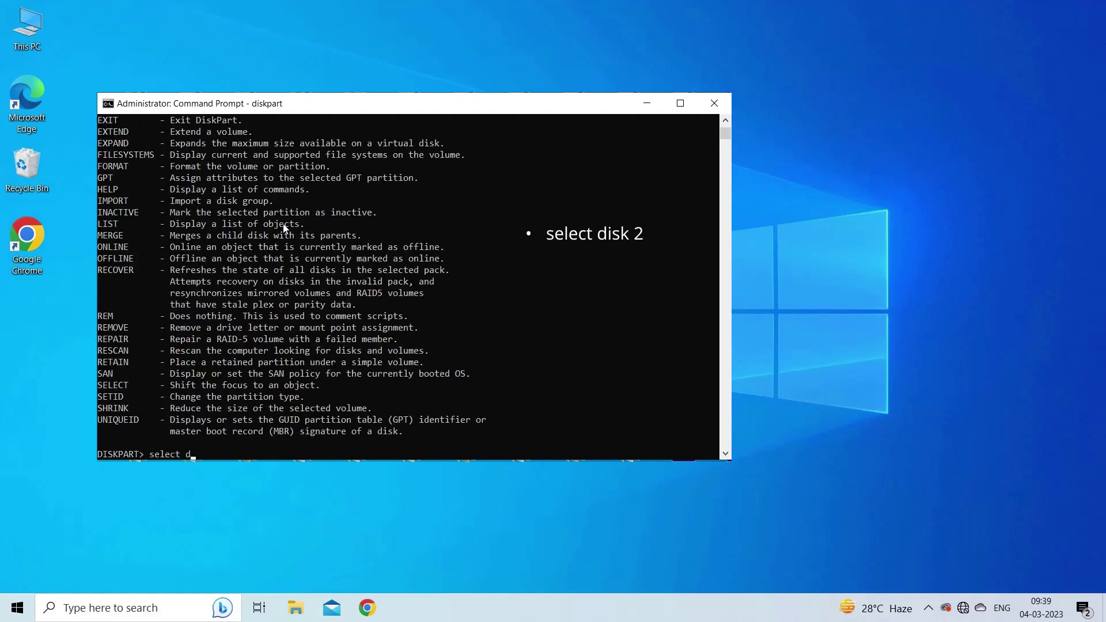
pyautogui.write(' disk2')
# Step: Select disk 2, list the volumes, and select volume 5 (drive T:)
pyautogui.press('Return')
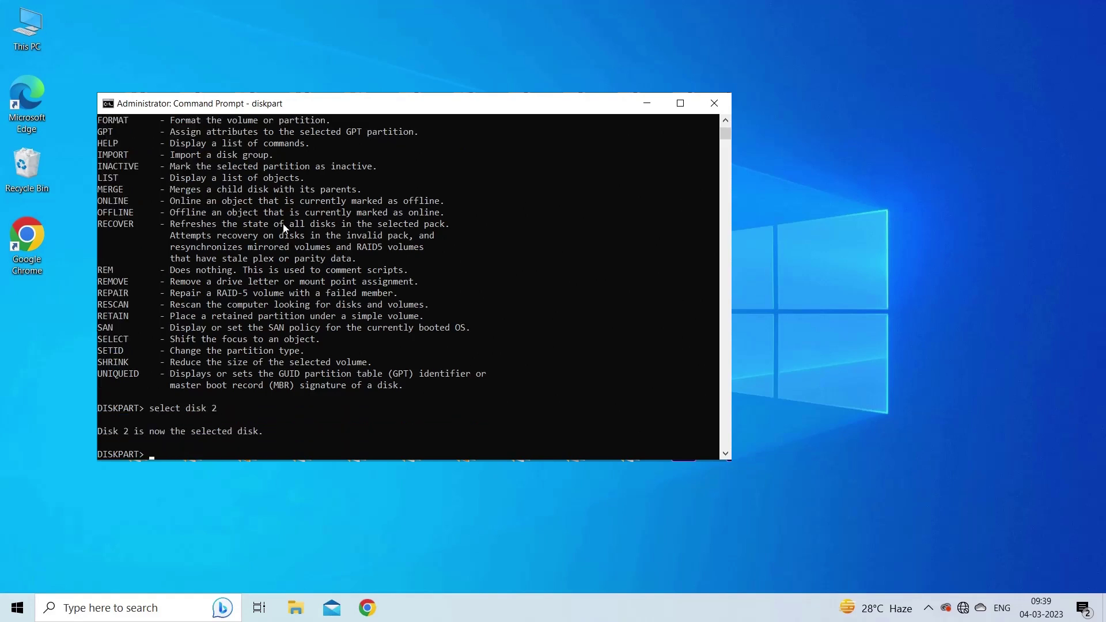
pyautogui.write('list ')
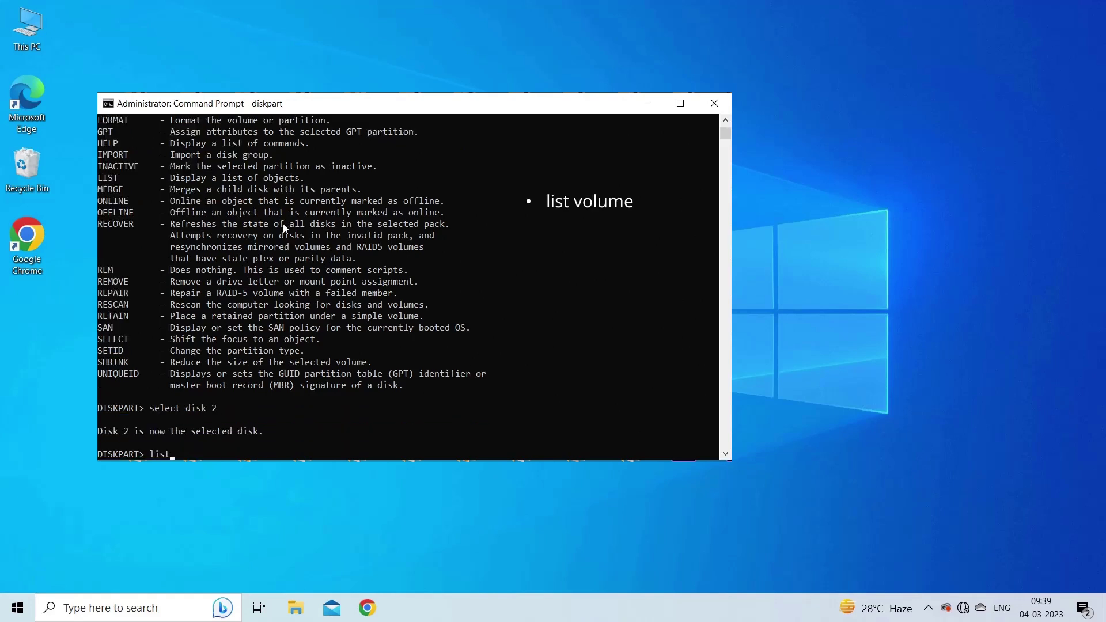
pyautogui.write('volum')
pyautogui.write('e')
pyautogui.press('Return')
pyautogui.write('select ')
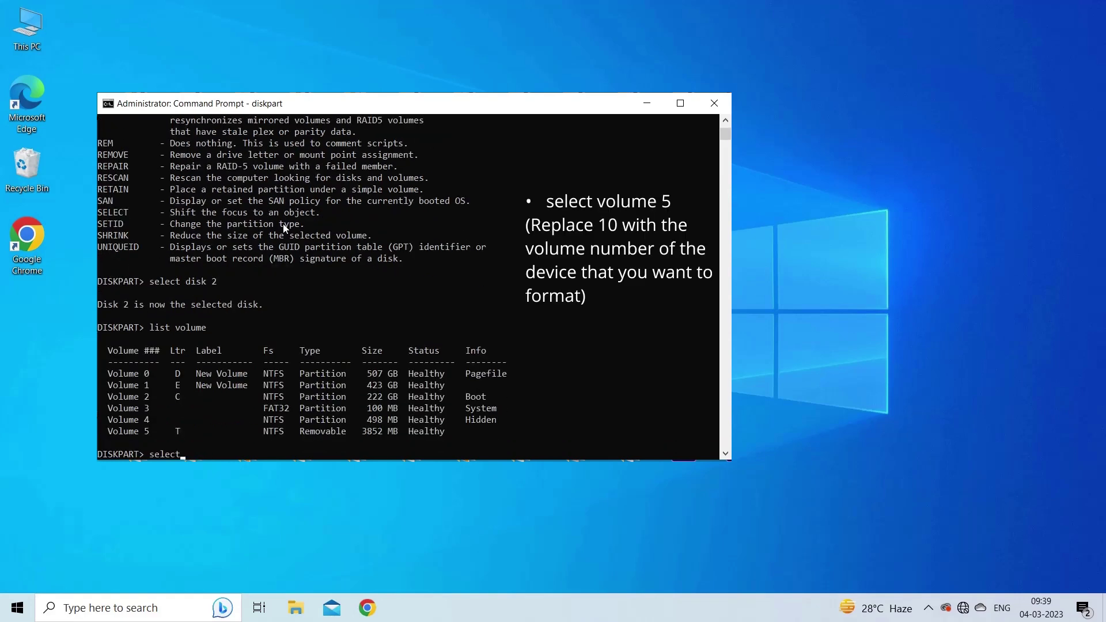
pyautogui.write('volume 5')
pyautogui.press('Return')
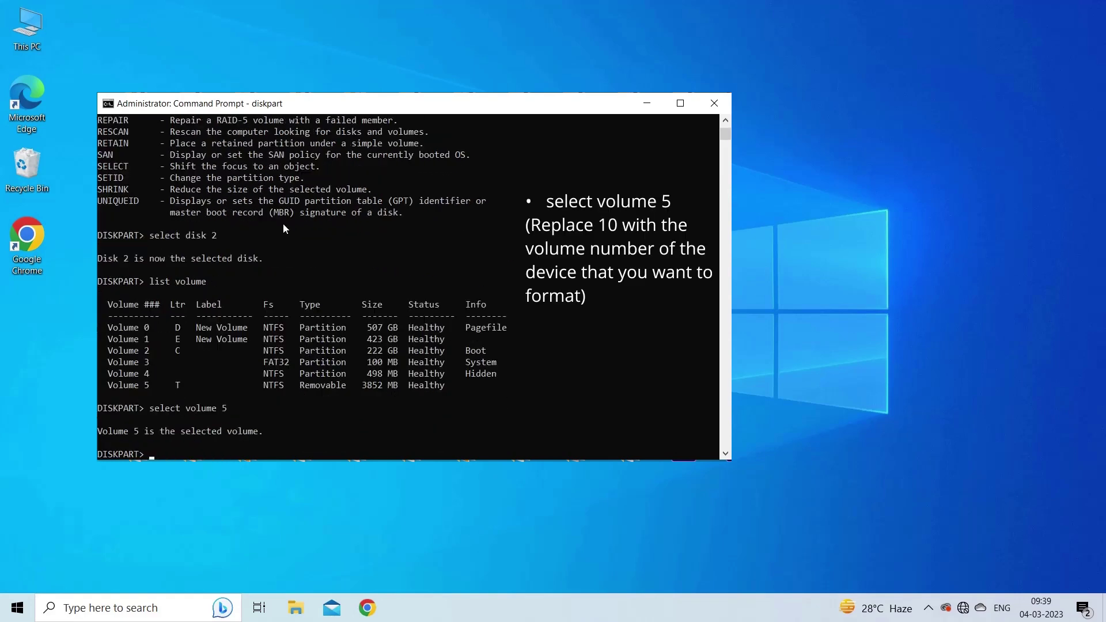
pyautogui.write('format ')
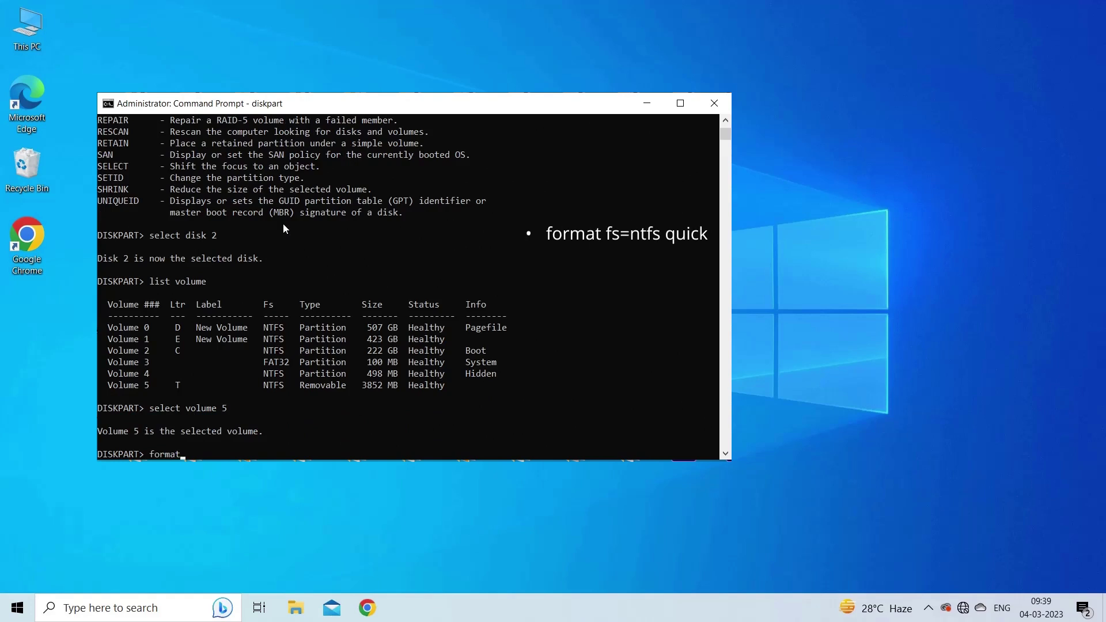
pyautogui.write('fs=ntfs qui')
pyautogui.write('ck')
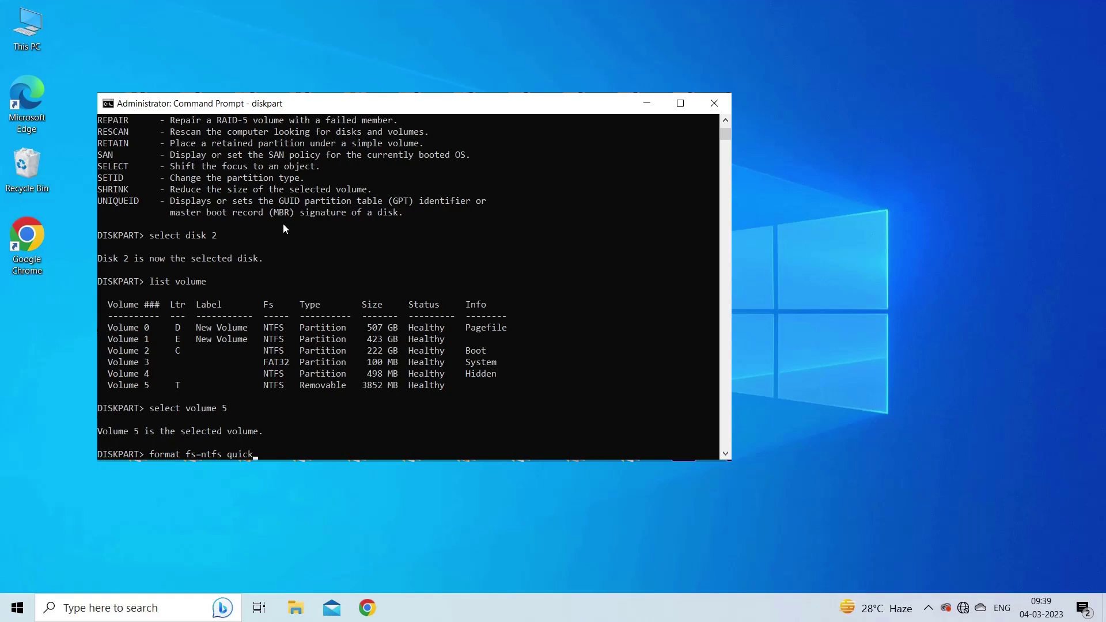
# Step: Quick-format volume 5 as NTFS and close the Command Prompt window
pyautogui.moveTo(614, 460); pyautogui.dragTo(614, 508)
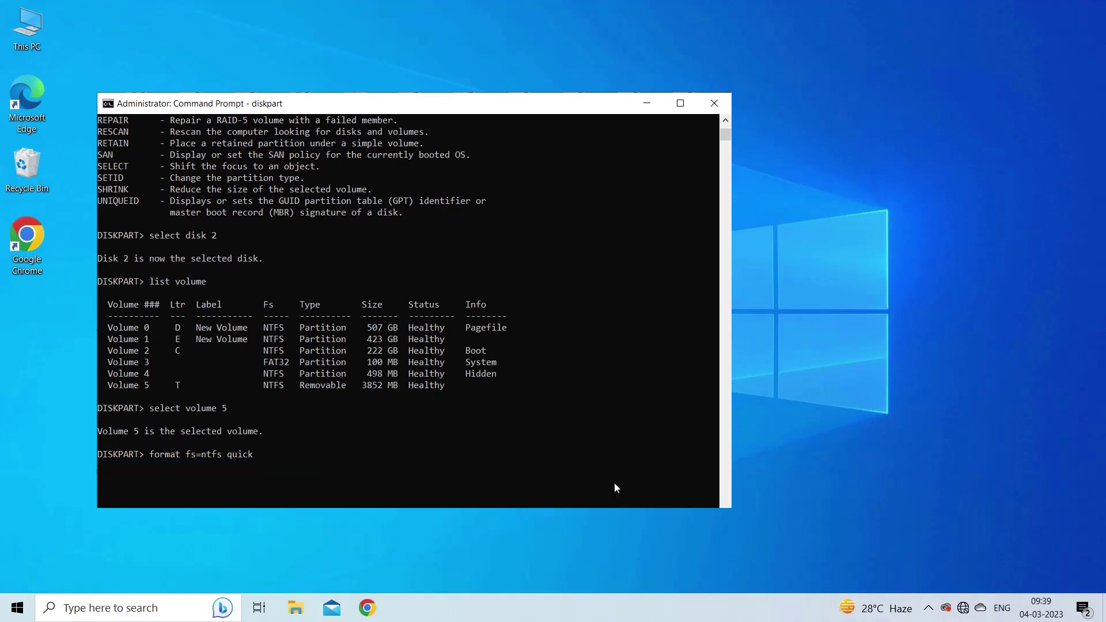
pyautogui.press('Return')
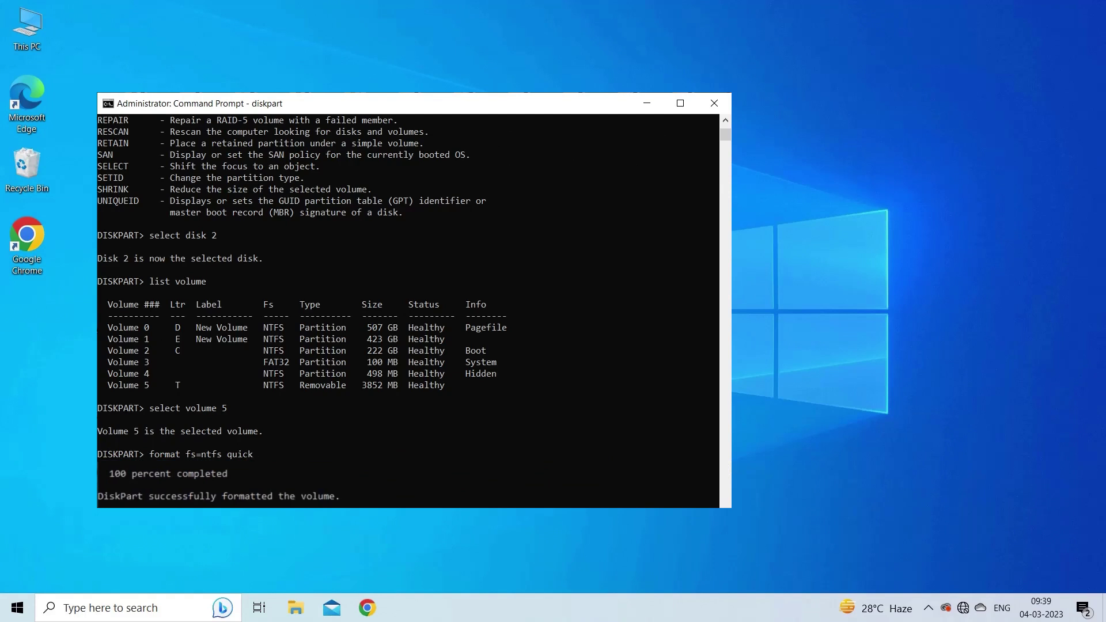
pyautogui.click(714, 103)
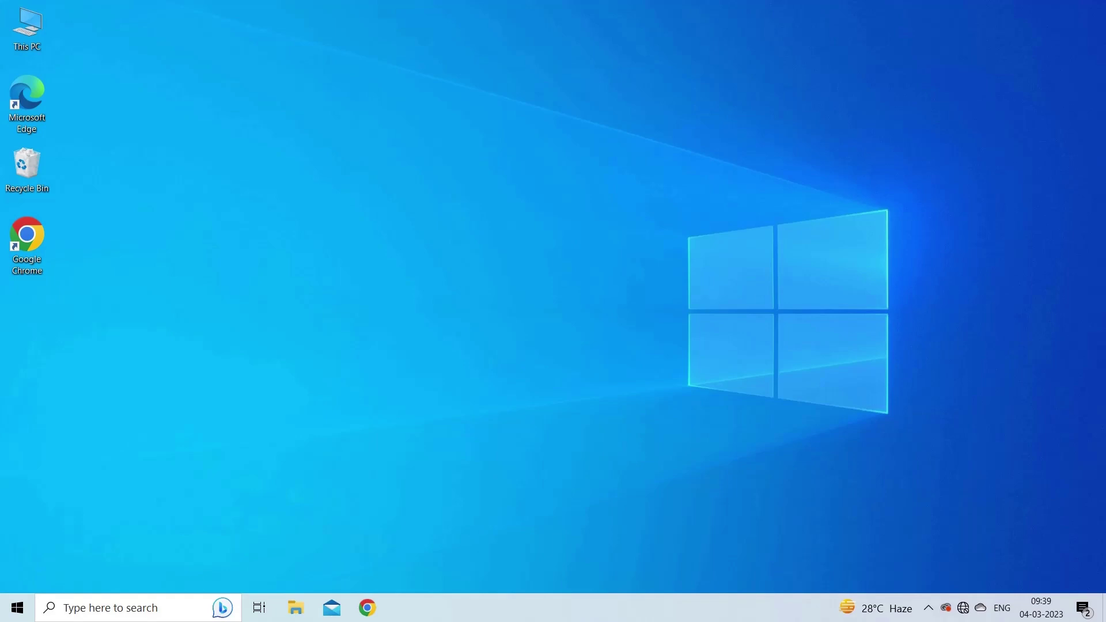
pyautogui.write('thi')
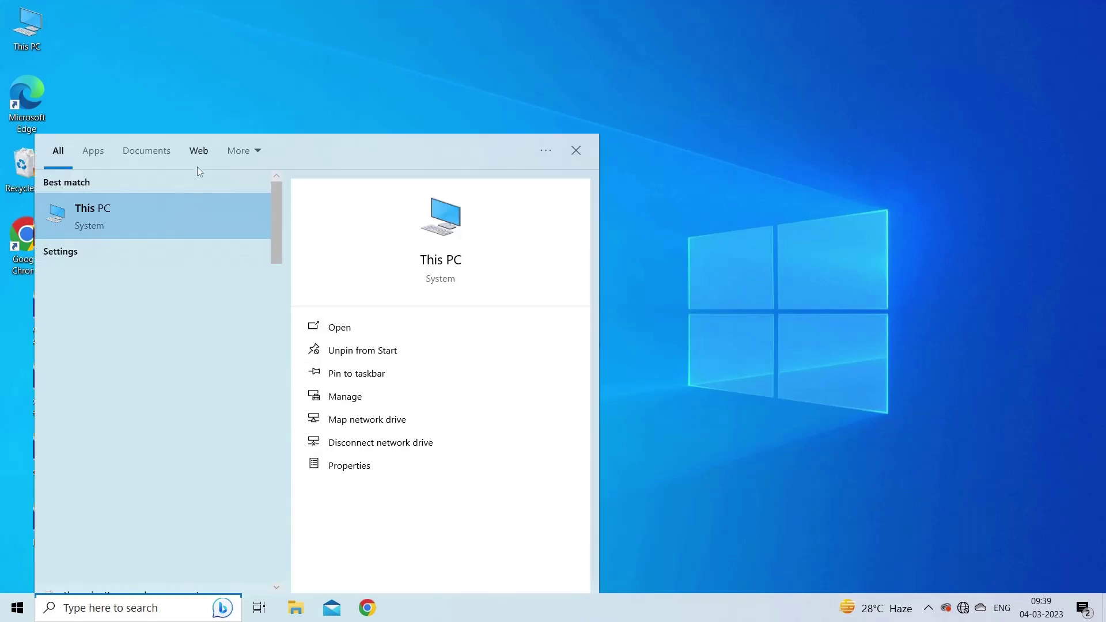
# Step: Open Computer Management from This PC, show Disk Management, and open the T: partition's menu
pyautogui.rightClick(168, 214)
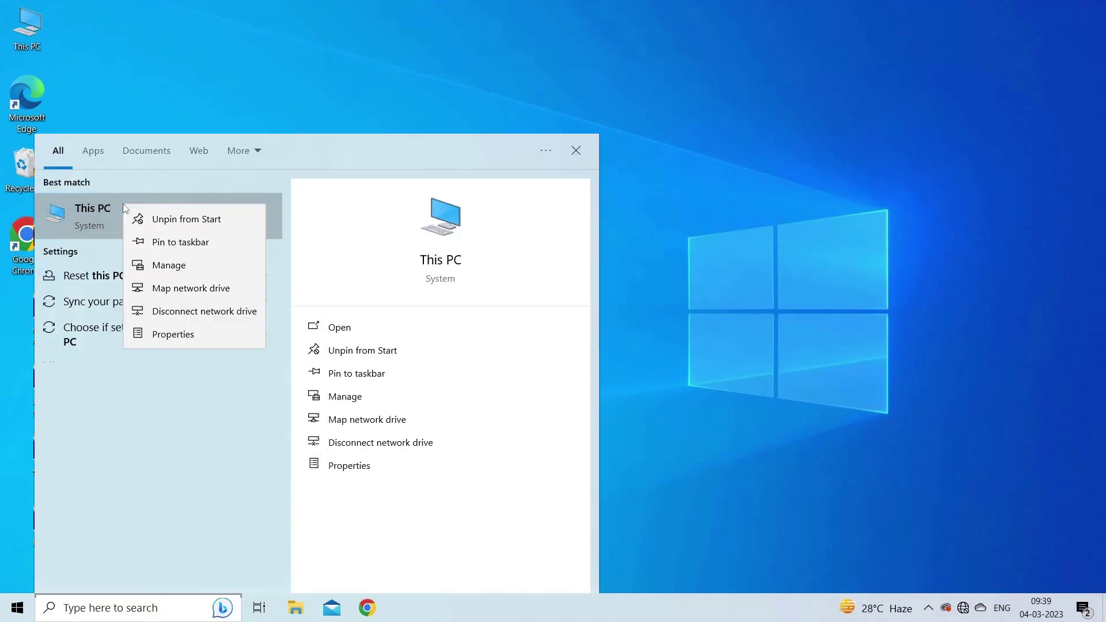
pyautogui.click(175, 266)
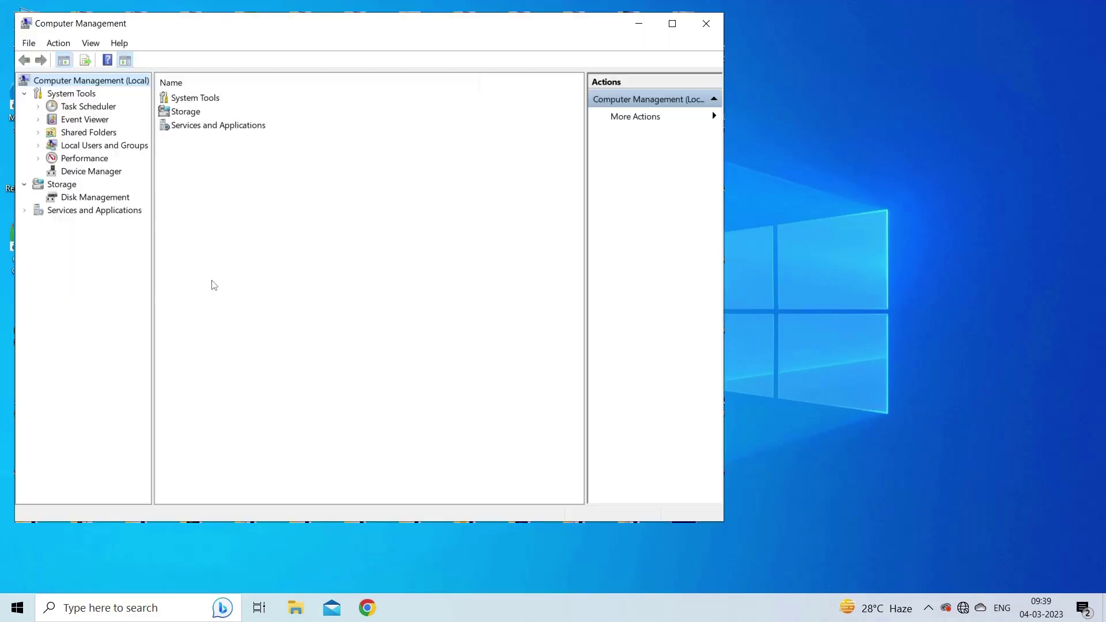
pyautogui.click(93, 197)
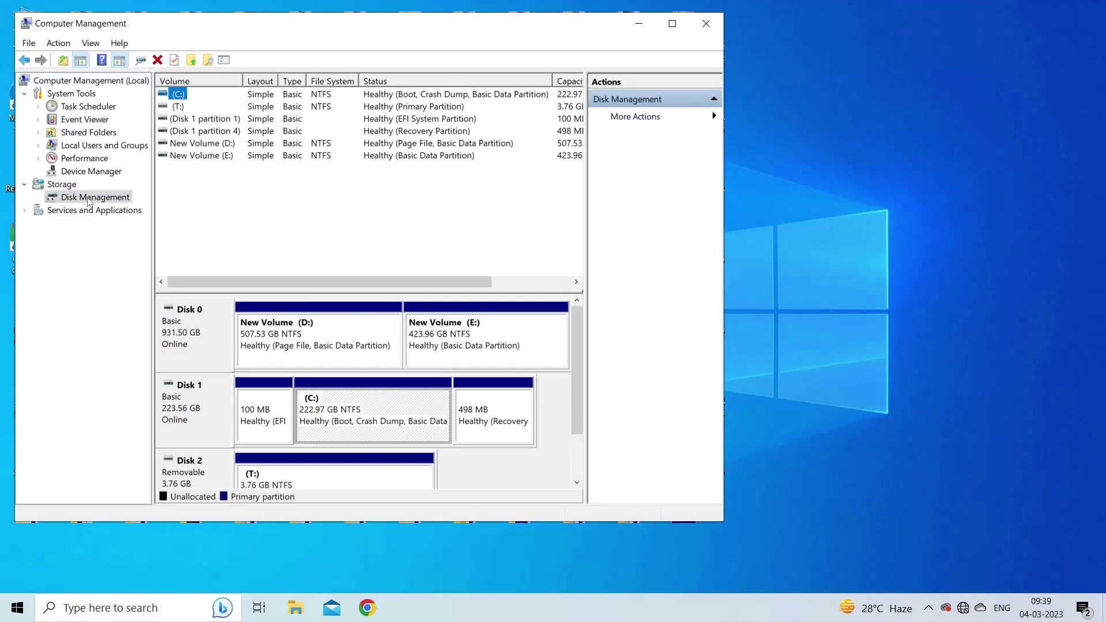
pyautogui.click(305, 469)
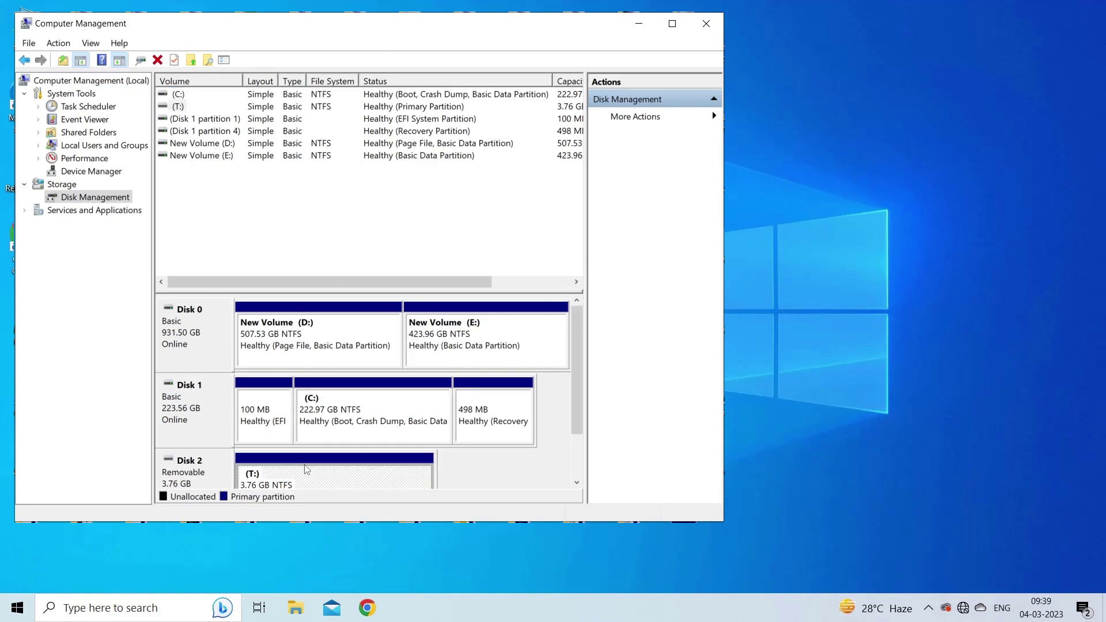
pyautogui.rightClick(305, 469)
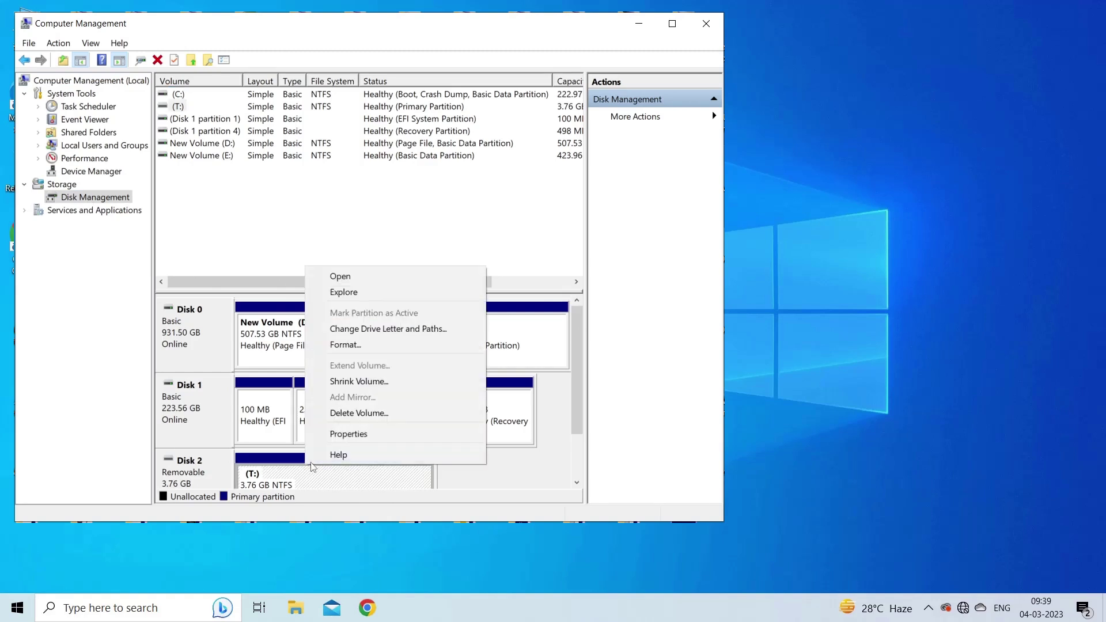
# Step: Open the Format T: dialog and review the NTFS file system choice
pyautogui.click(370, 345)
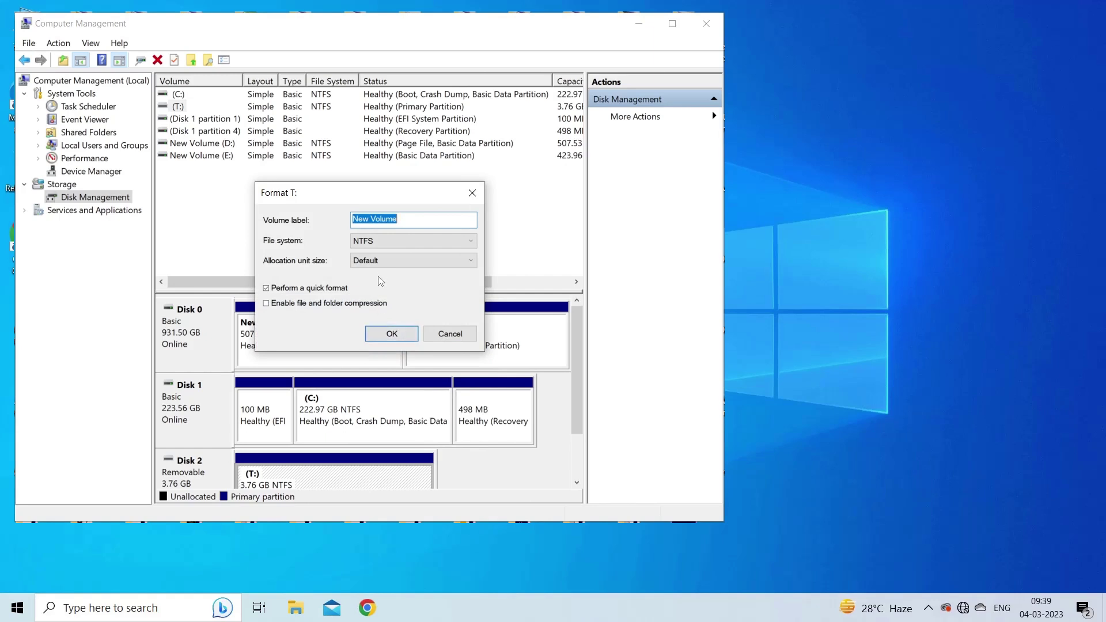
pyautogui.click(386, 243)
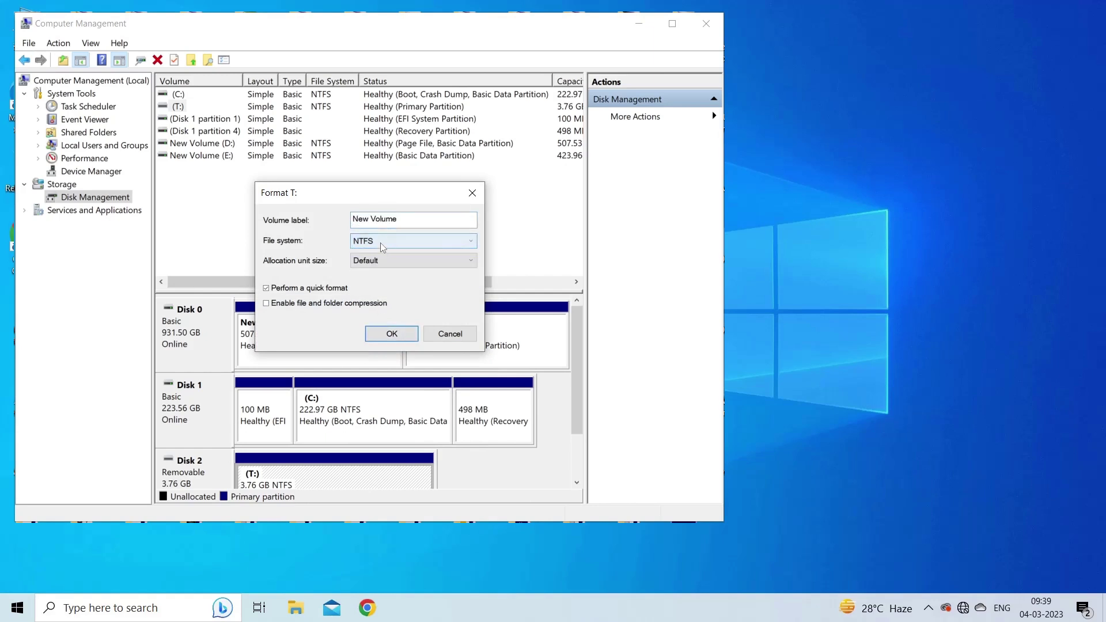